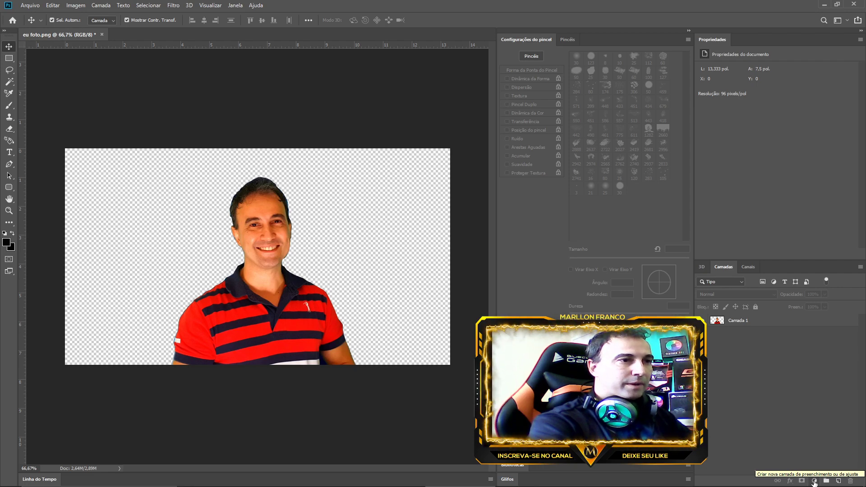
# - Open the fill and adjustment layer menu at the bottom of the Layers panel
pyautogui.click(815, 482)
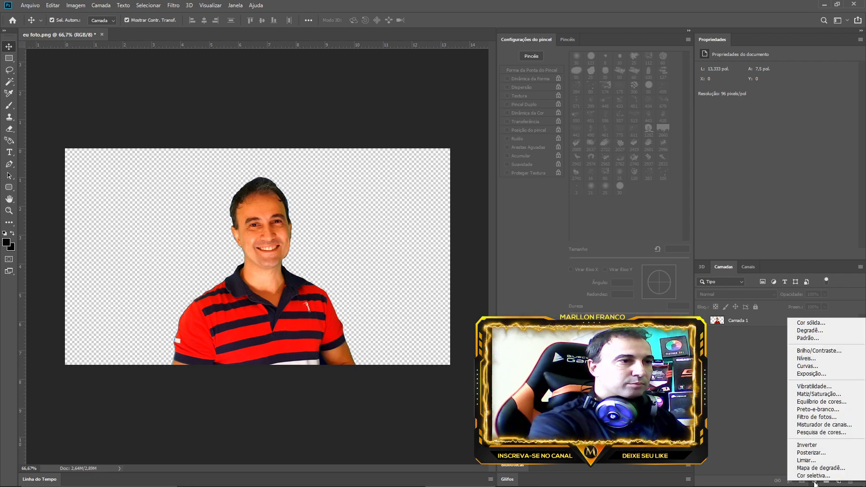
# - Add an eeeeeb solid colour fill layer and move it below Camada 1
pyautogui.click(805, 323)
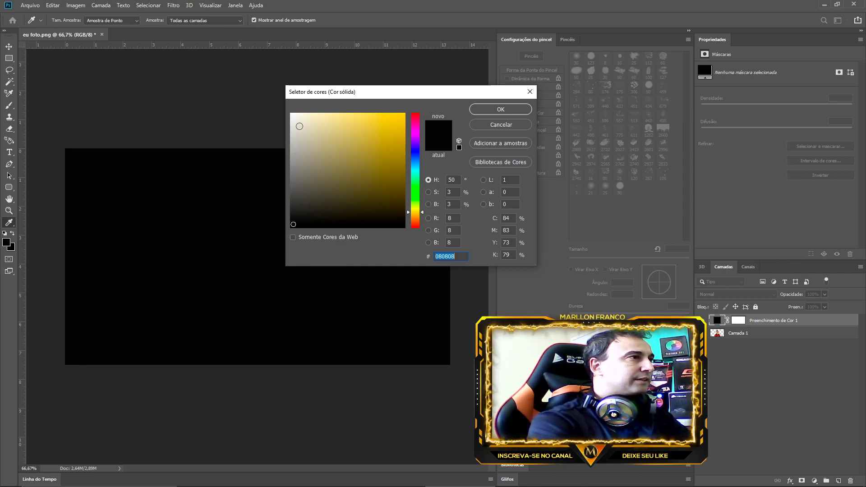
pyautogui.click(292, 120)
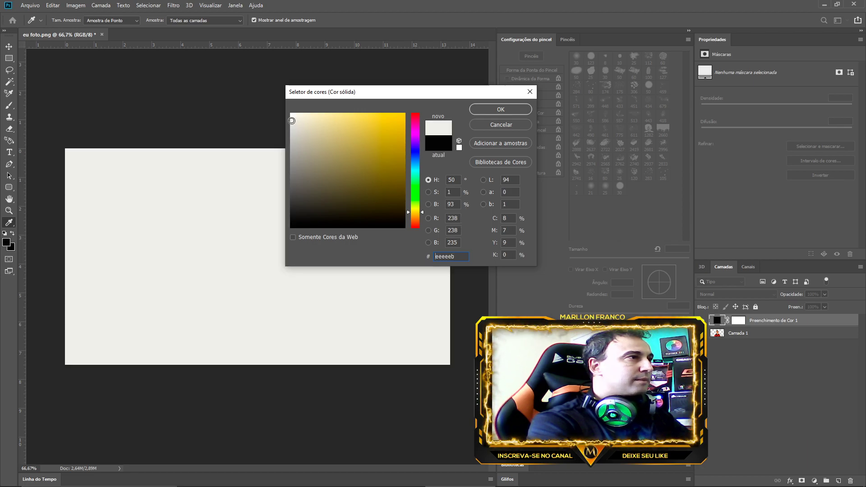
pyautogui.click(500, 109)
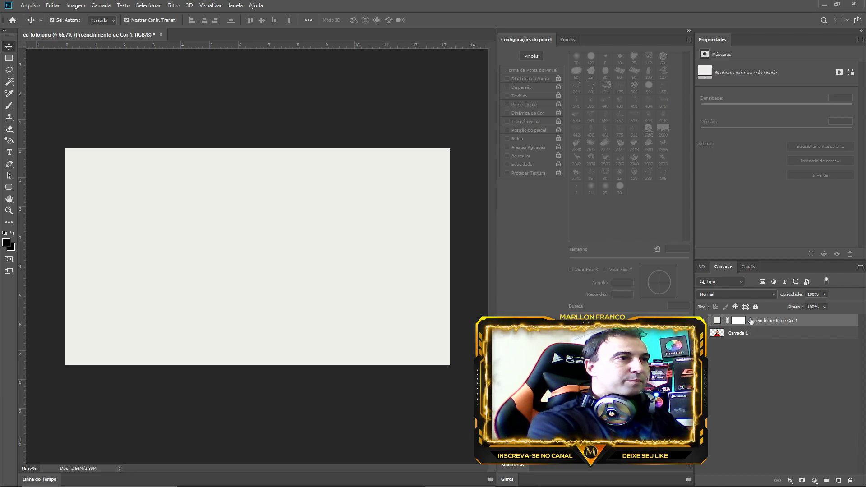
pyautogui.moveTo(760, 323); pyautogui.dragTo(760, 345)
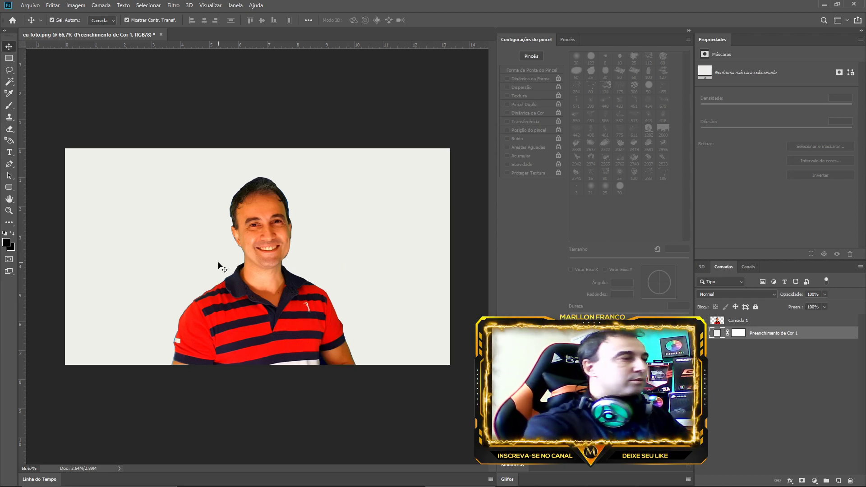
# - Add a white layer mask to Camada 1 and switch to the Brush tool
pyautogui.click(732, 321)
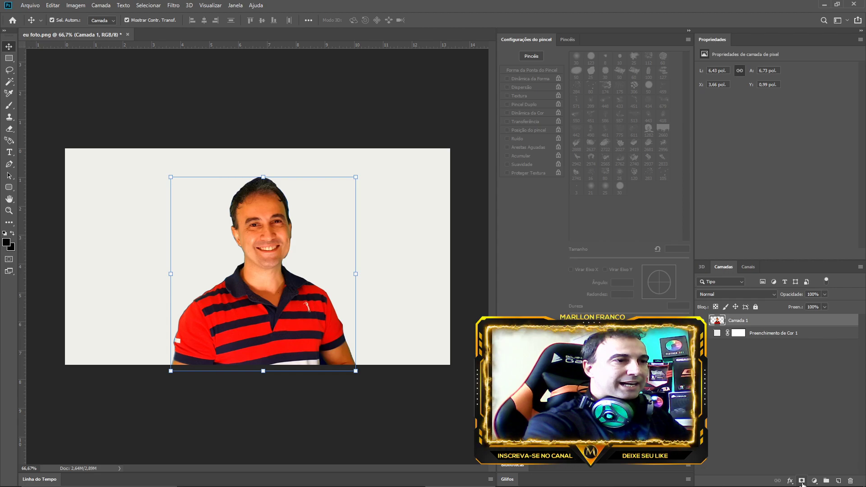
pyautogui.click(802, 481)
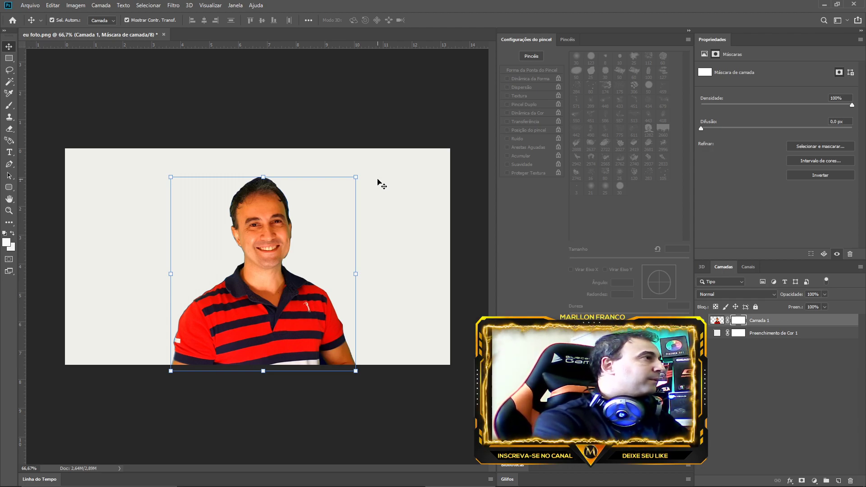
pyautogui.click(11, 108)
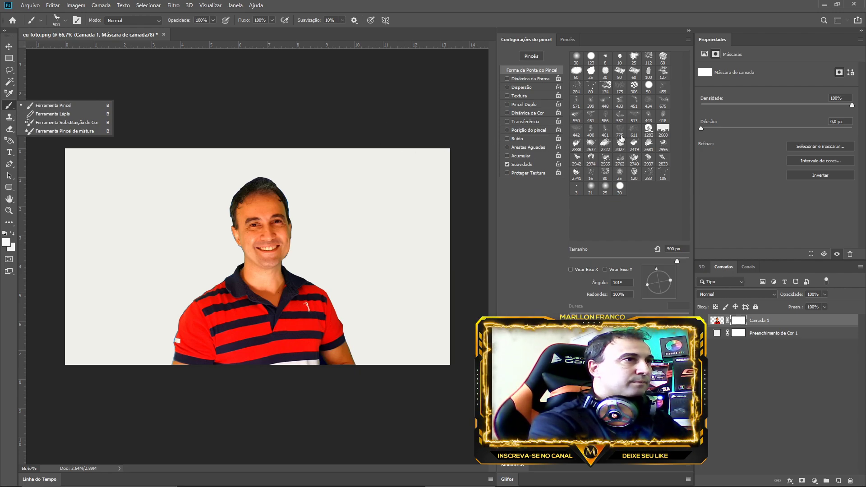
# - Choose the dripping-paint brush preset 2660 and test a stamp on the mask
pyautogui.click(663, 132)
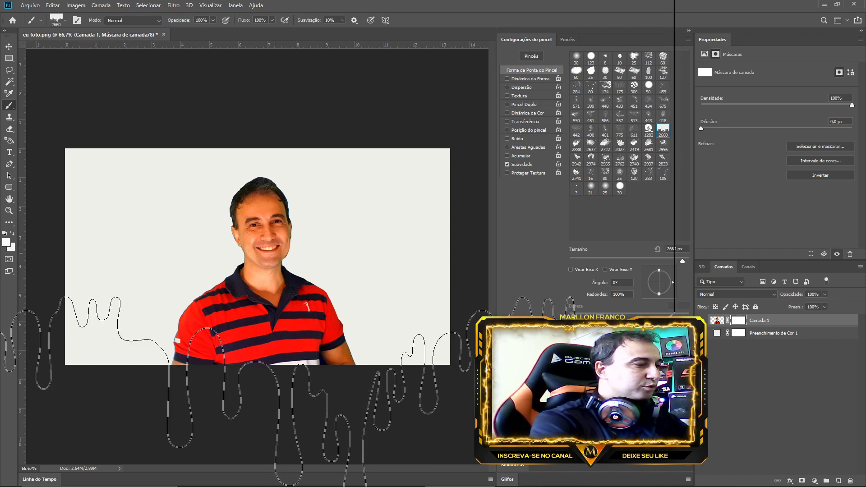
pyautogui.click(289, 388)
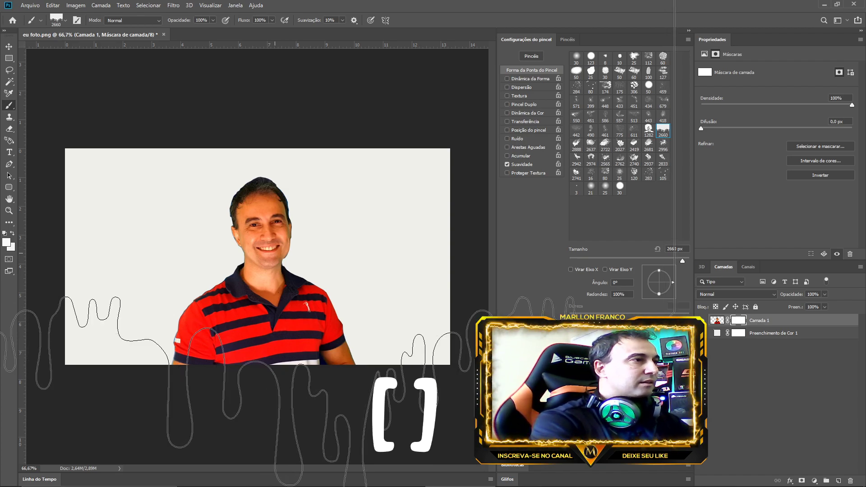
pyautogui.press('BackSpace')
pyautogui.write('0')
# - Resize the drip brush to 700 px with the bracket keys
pyautogui.press('[')
pyautogui.press('[')
pyautogui.press('[')
pyautogui.press('[')
pyautogui.press('[')
pyautogui.press('[')
pyautogui.press('[')
pyautogui.press('[')
pyautogui.press('[')
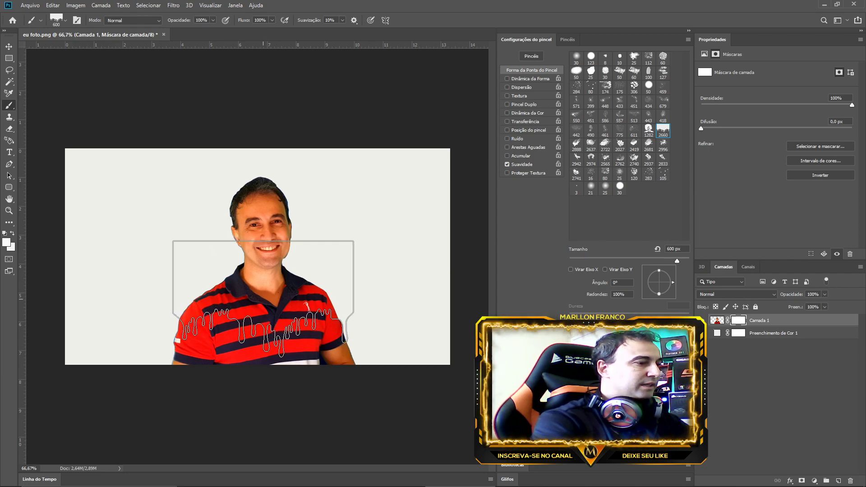
pyautogui.press(']')
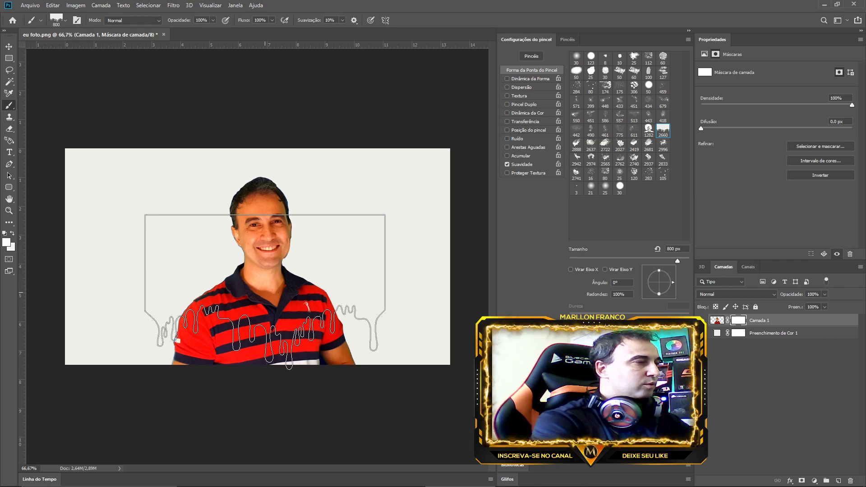
pyautogui.press('[')
pyautogui.press('[')
pyautogui.press(']')
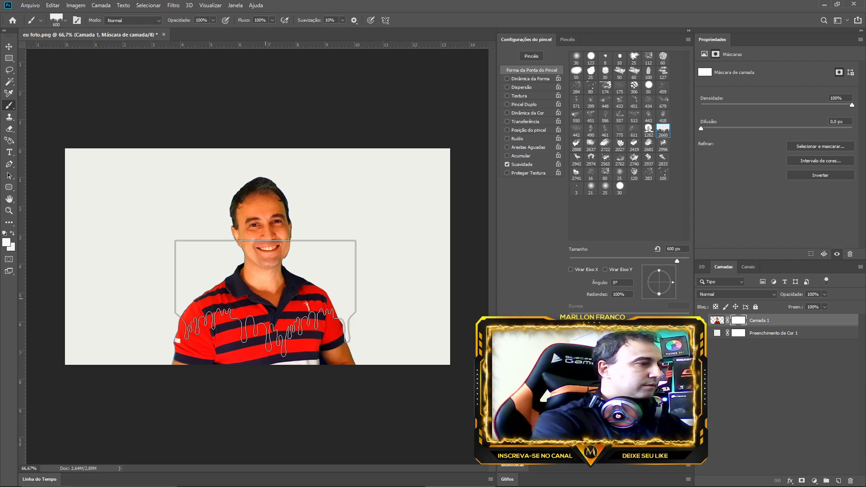
pyautogui.press(']')
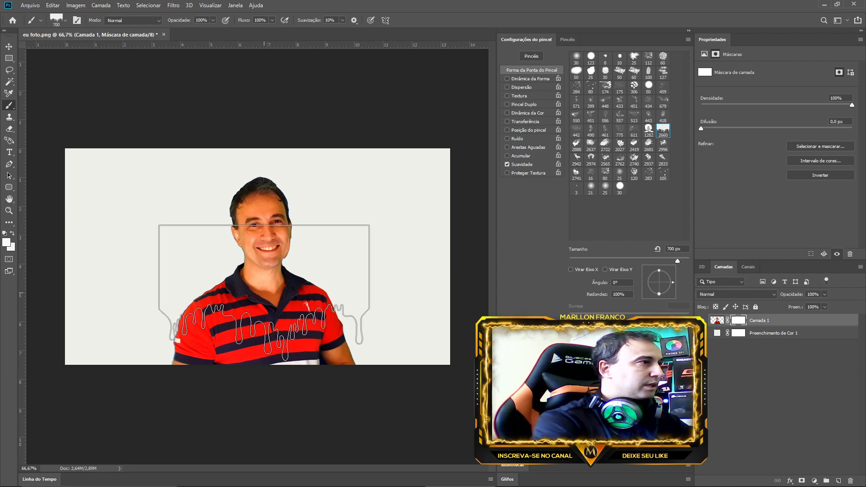
pyautogui.press(']')
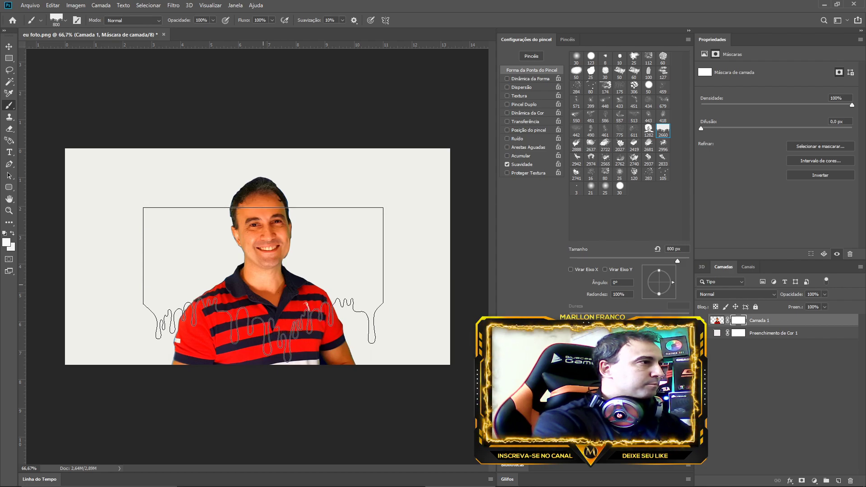
pyautogui.press('[')
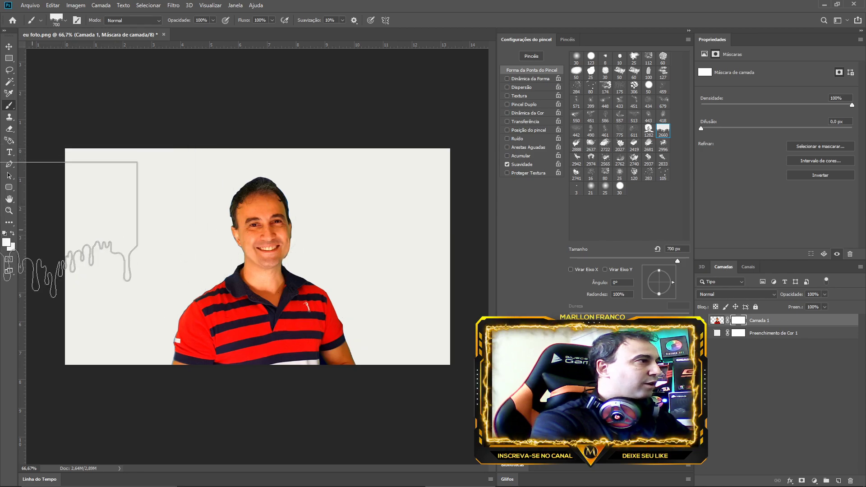
pyautogui.click(7, 243)
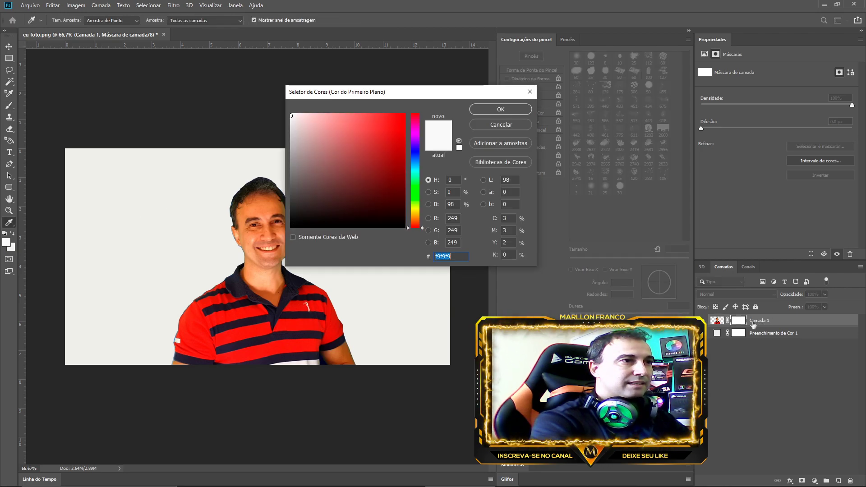
# - Stamp a 070707 near-black drip shape across the shirt on the portrait's mask
pyautogui.click(298, 225)
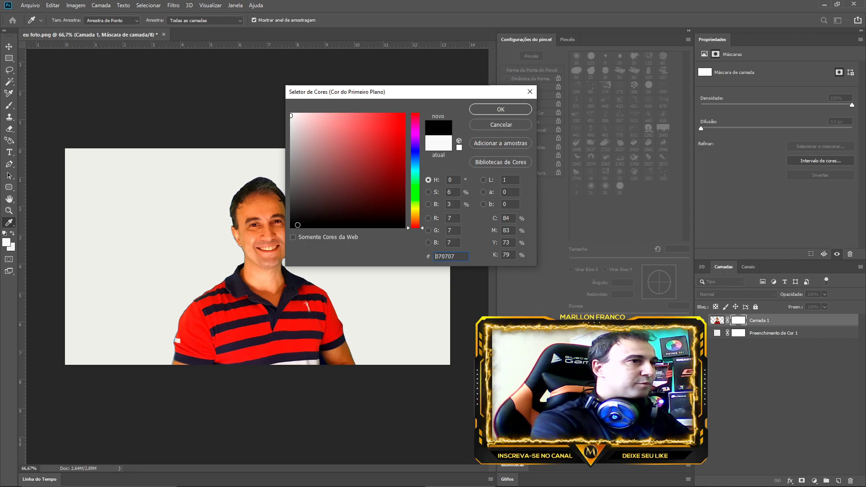
pyautogui.click(501, 110)
pyautogui.press('b')
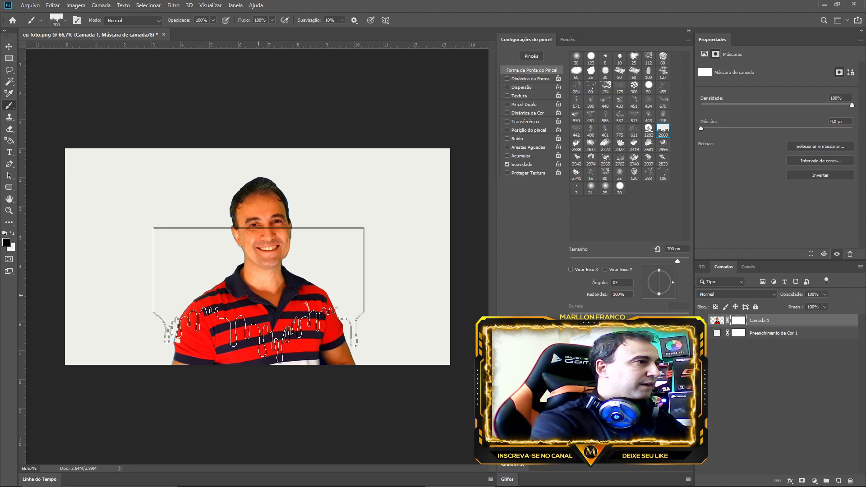
pyautogui.click(258, 295)
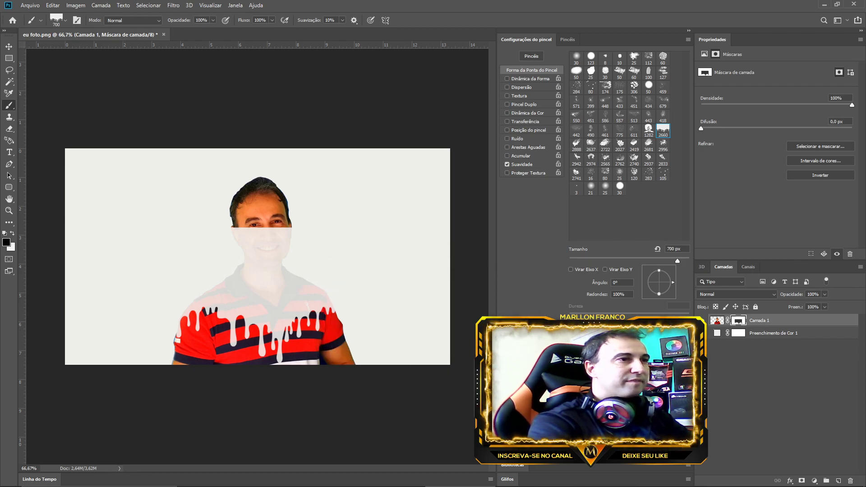
# - Switch to the crosshair cursor and invert the portrait's layer mask with Ctrl+I
pyautogui.press('capslock')
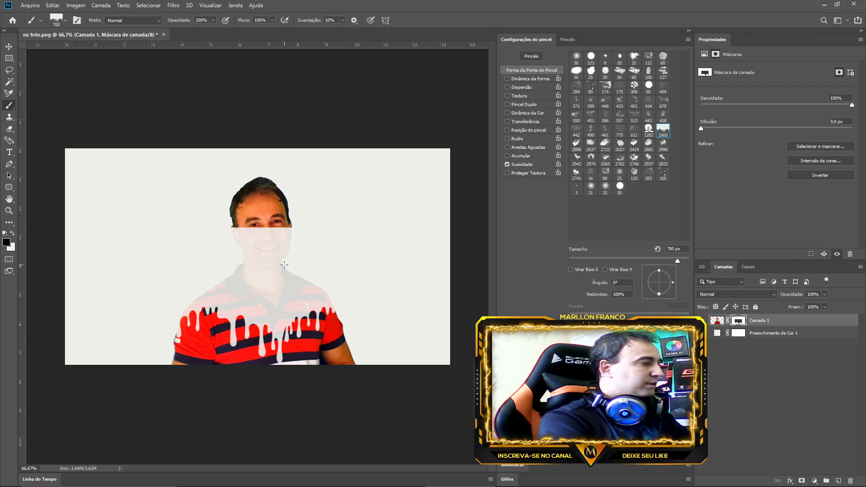
pyautogui.hotkey('ctrl', 'i')
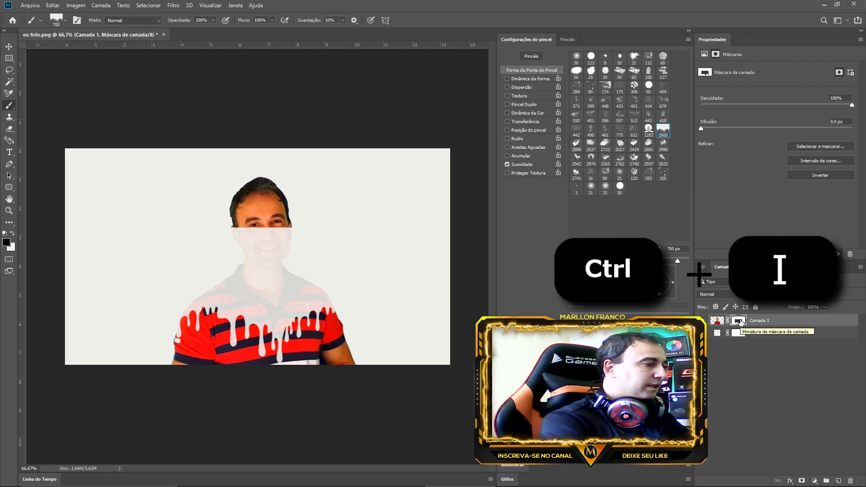
pyautogui.hotkey('ctrl', 'i')
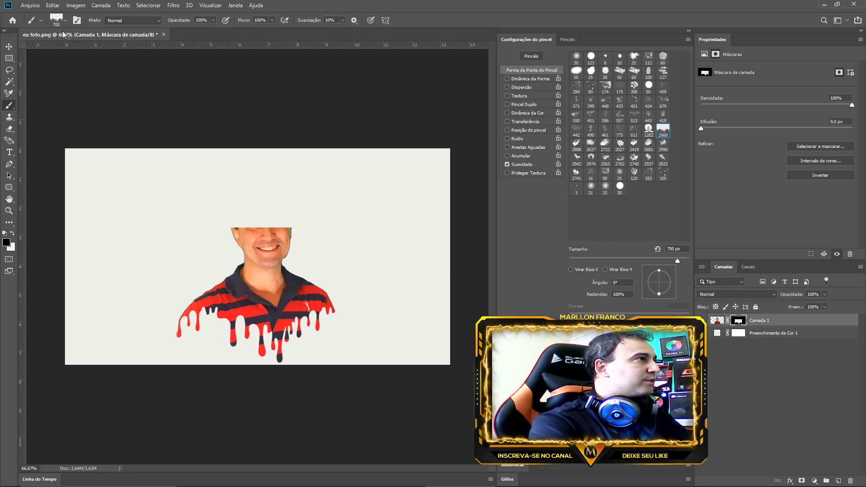
# - Show the saved tool presets list from the options bar picker
pyautogui.click(42, 21)
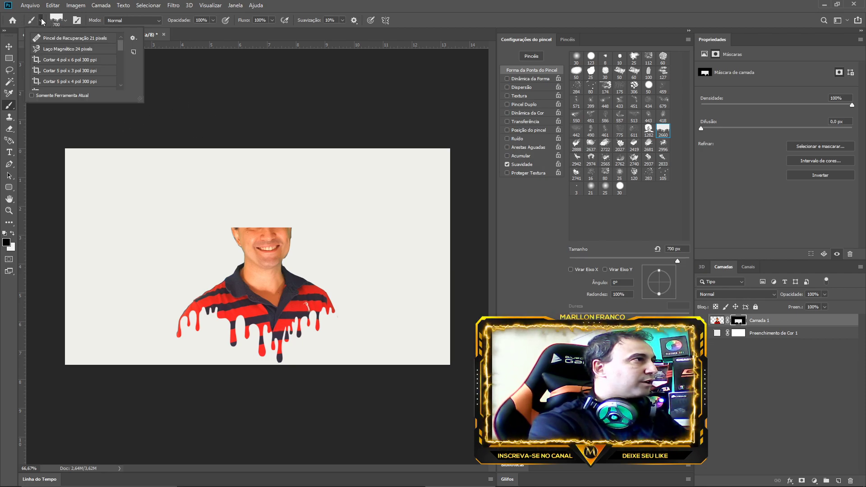
# - Select the soft round brush from the brush library and resize it to about 277 px
pyautogui.click(67, 22)
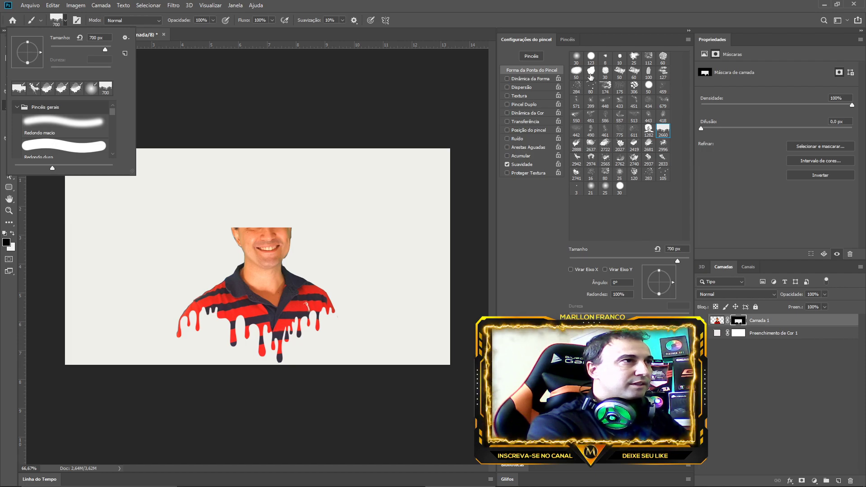
pyautogui.click(568, 41)
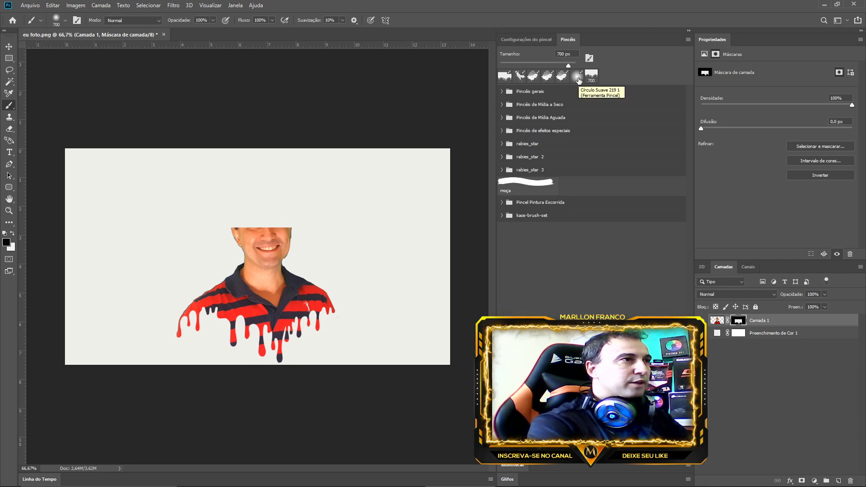
pyautogui.click(579, 78)
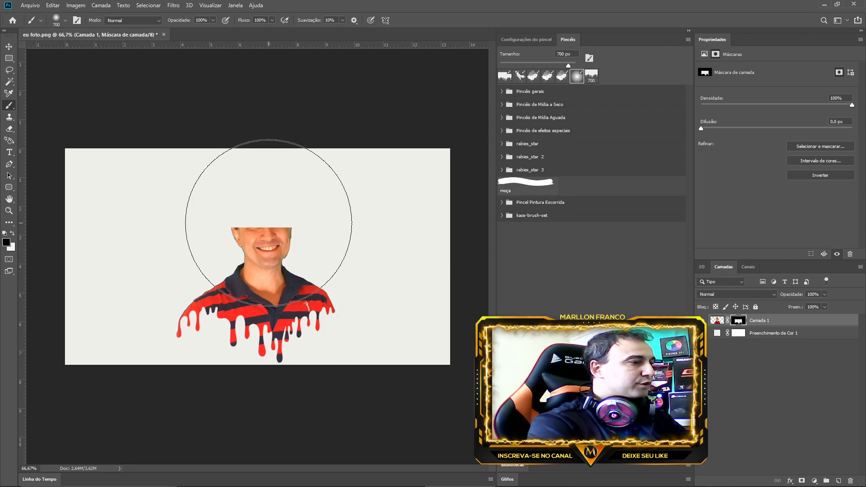
pyautogui.press('[')
pyautogui.press('[')
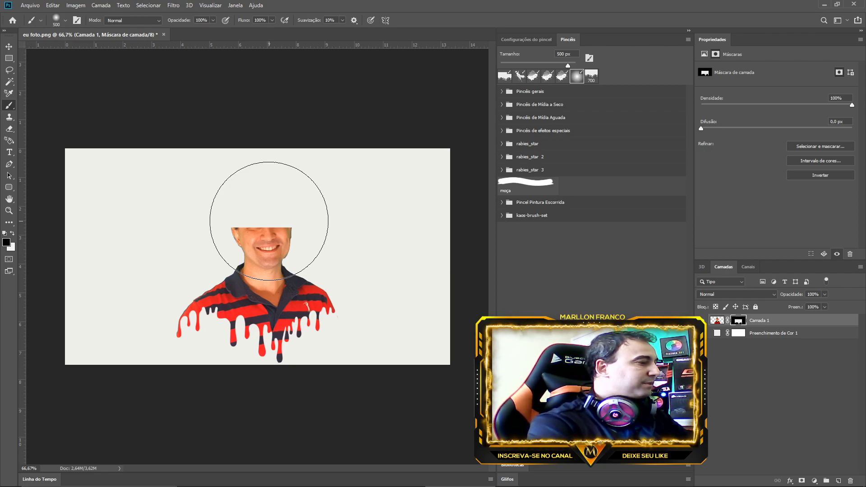
pyautogui.moveTo(268, 221)
pyautogui.mouseDown()
pyautogui.moveTo(238, 229)
pyautogui.moveTo(273, 230)
pyautogui.moveTo(257, 230)
pyautogui.mouseUp()
pyautogui.moveTo(260, 232)
pyautogui.mouseDown()
pyautogui.moveTo(271, 231)
pyautogui.moveTo(232, 240)
pyautogui.moveTo(409, 231)
pyautogui.moveTo(218, 251)
pyautogui.mouseUp()
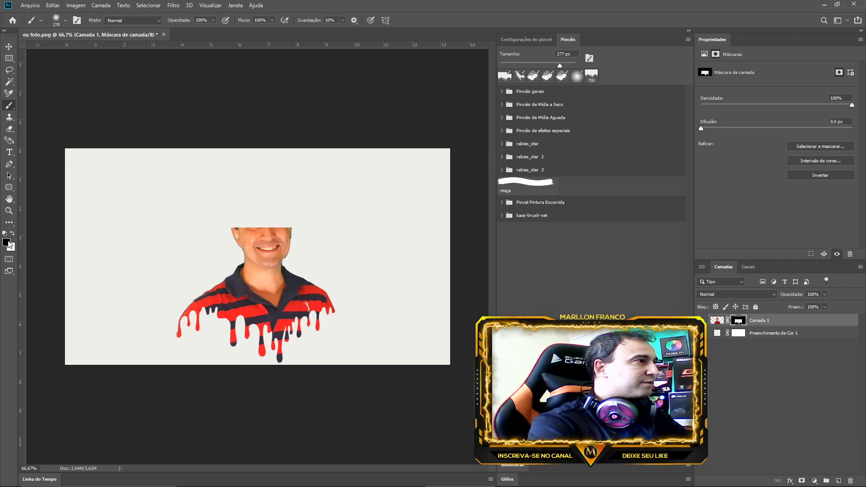
# - Set a near-white foreground and paint on Camada 1's mask to reveal the top of the head
pyautogui.click(7, 242)
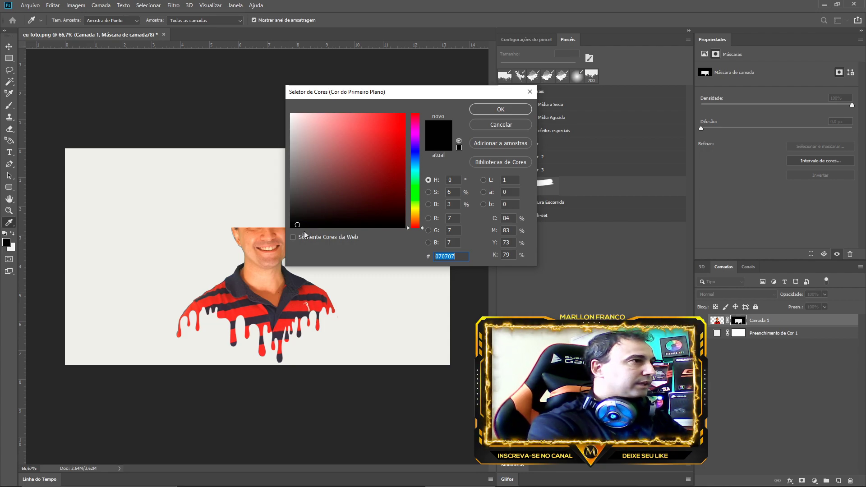
pyautogui.click(291, 120)
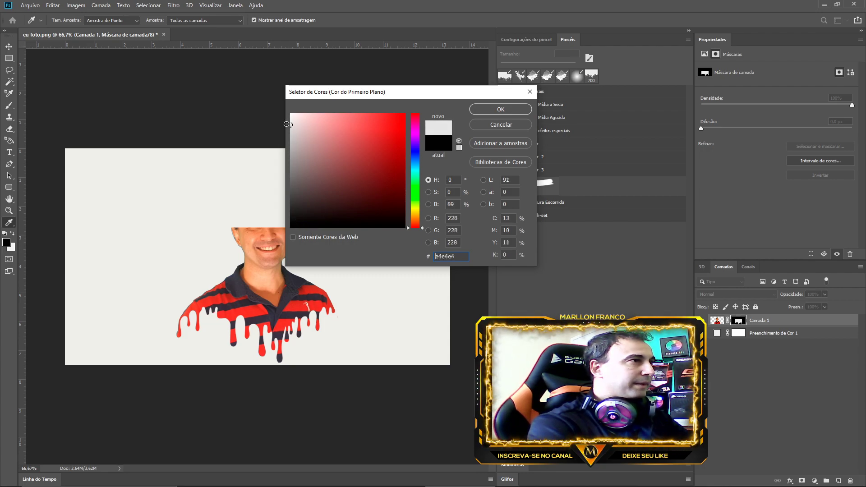
pyautogui.click(501, 110)
pyautogui.moveTo(275, 203)
pyautogui.mouseDown()
pyautogui.moveTo(232, 193)
pyautogui.moveTo(261, 206)
pyautogui.mouseUp()
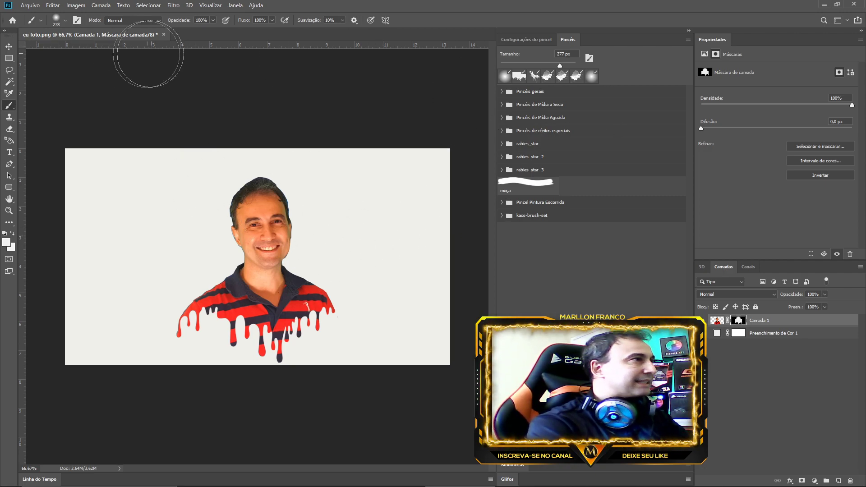
pyautogui.rightClick(17, 96)
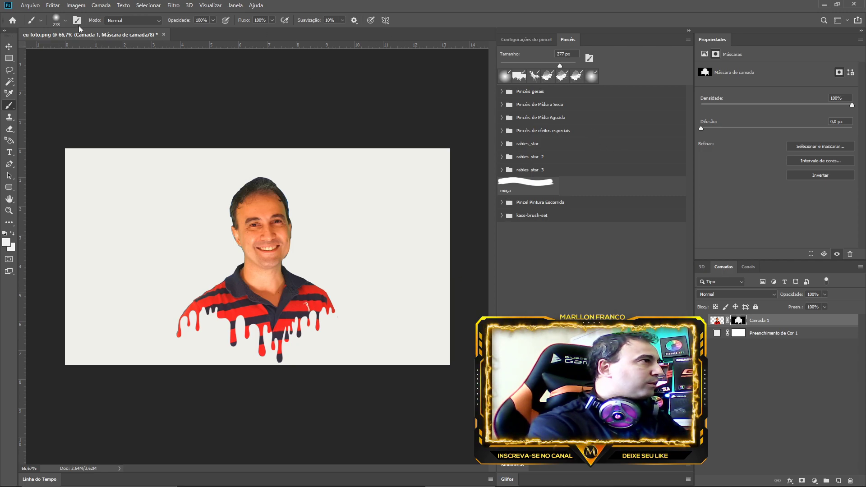
pyautogui.click(66, 21)
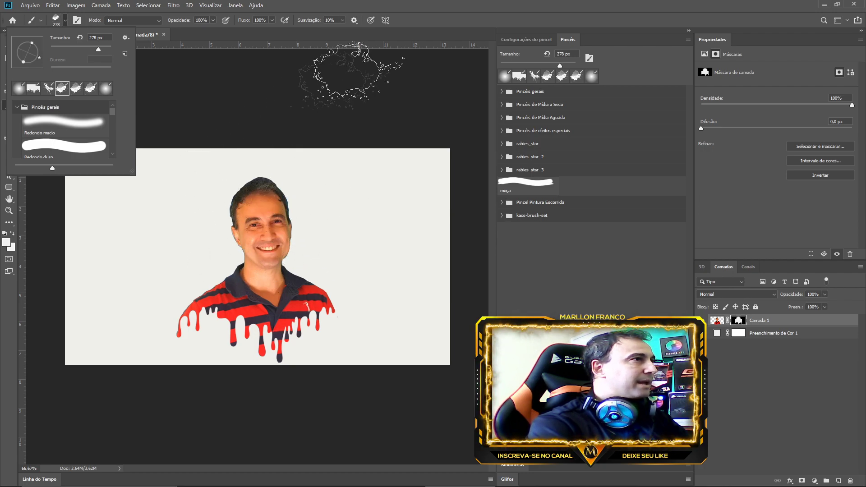
# - Choose the ink-splash brush tip and rotate its angle in the canvas brush options
pyautogui.click(441, 29)
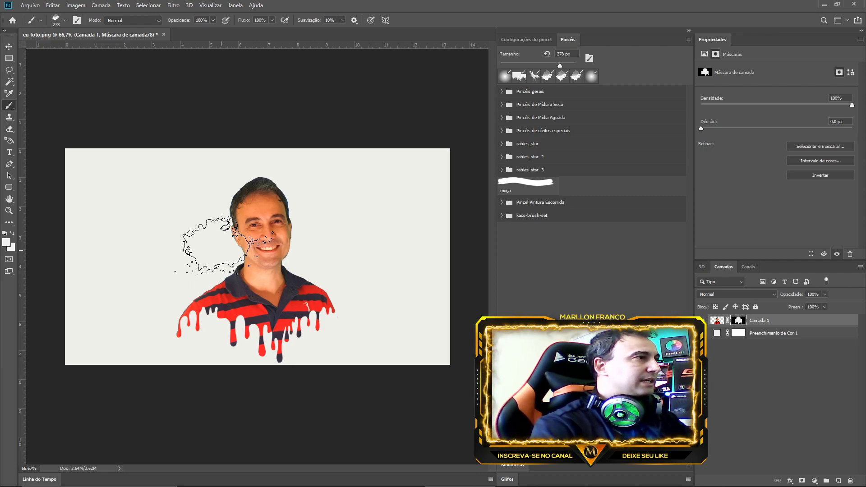
pyautogui.rightClick(225, 249)
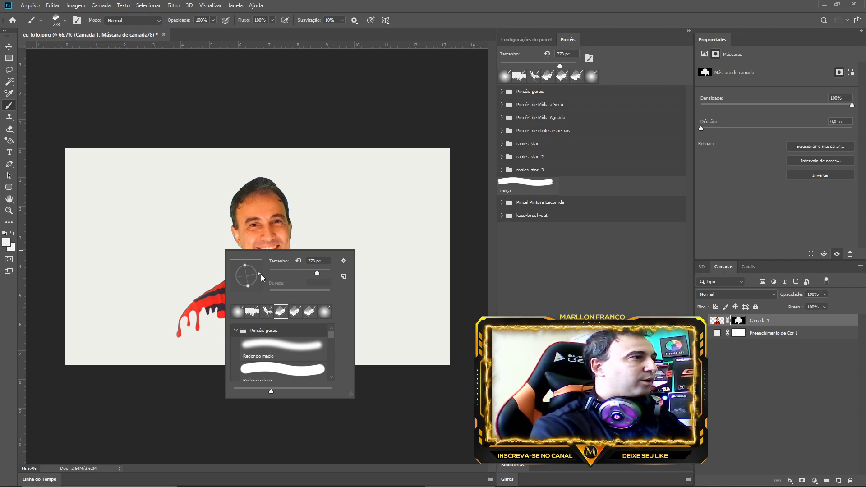
pyautogui.moveTo(255, 279); pyautogui.dragTo(240, 265)
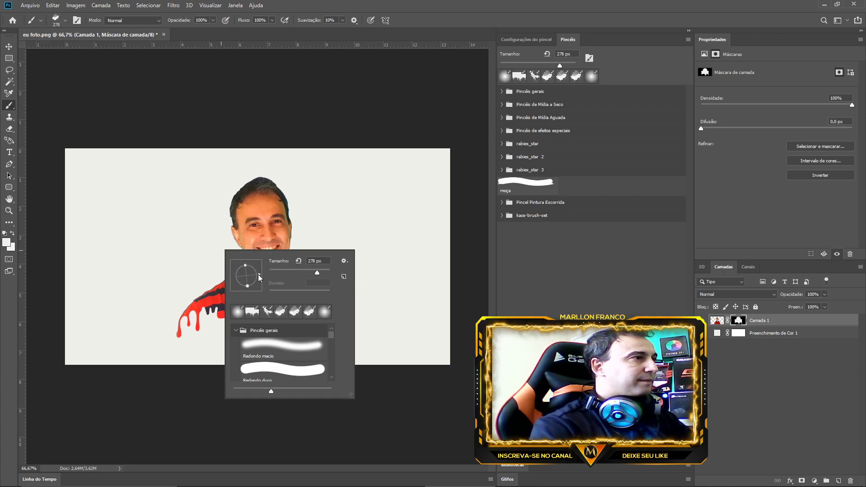
pyautogui.moveTo(256, 266); pyautogui.dragTo(253, 266)
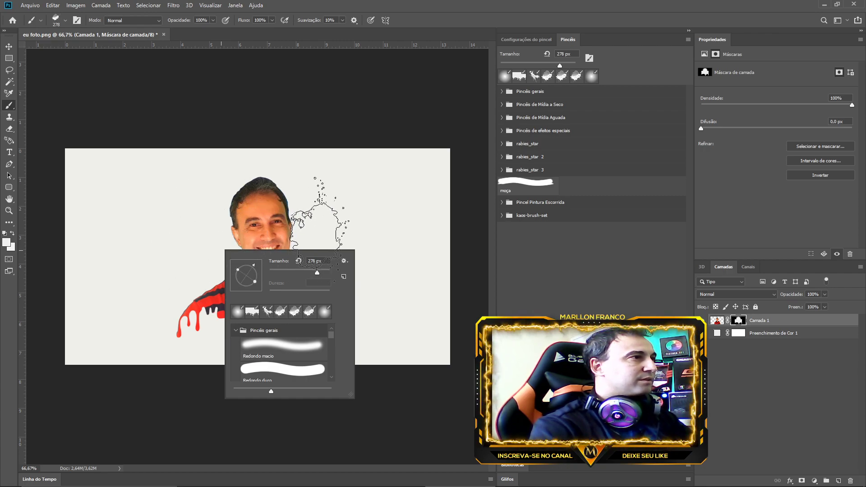
pyautogui.moveTo(254, 266); pyautogui.dragTo(254, 272)
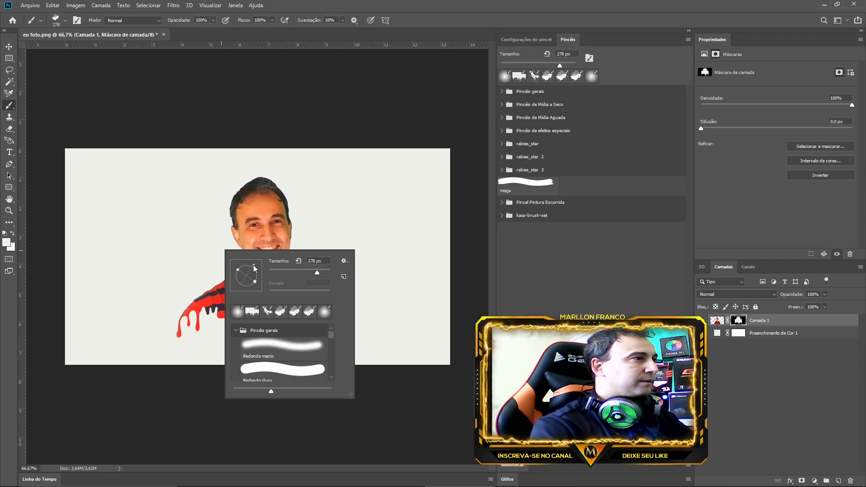
pyautogui.press('Return')
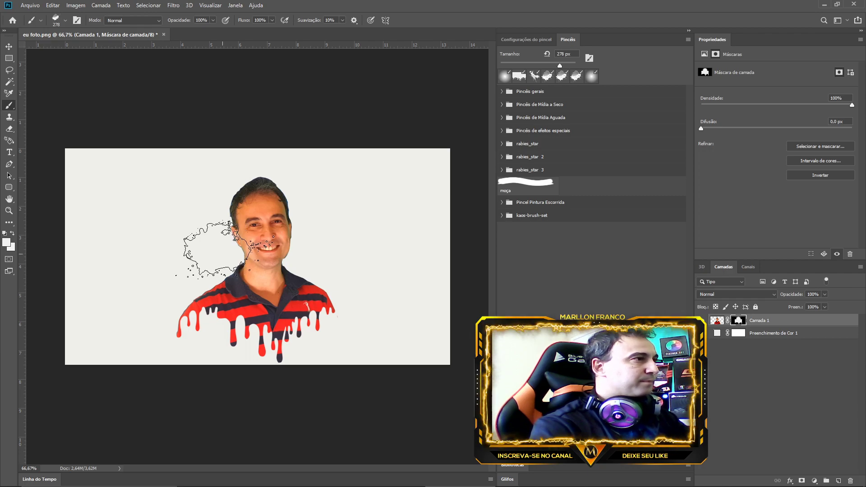
# - Set the splash brush to 500 px and add a new empty layer, Camada 2
pyautogui.press(']')
pyautogui.press(']')
pyautogui.press(']')
pyautogui.press(']')
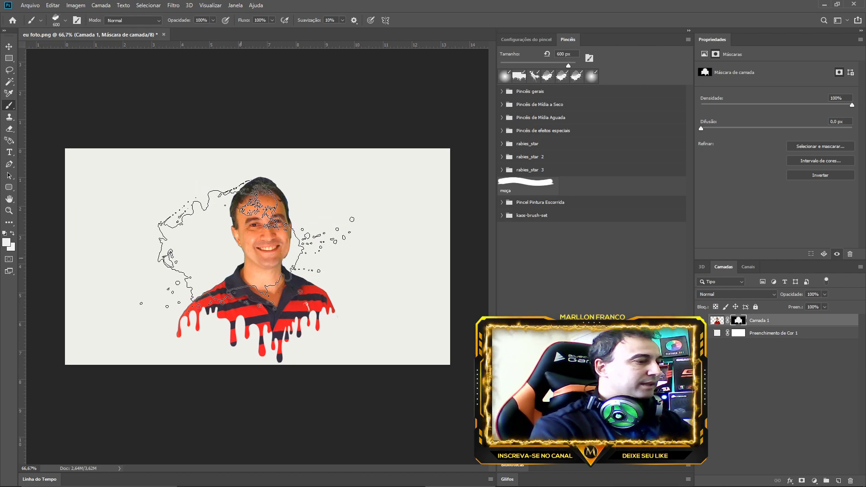
pyautogui.press('[')
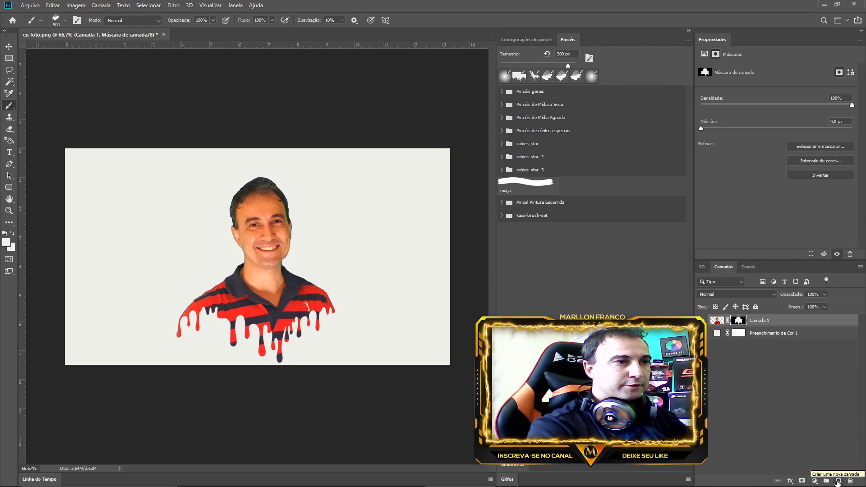
pyautogui.click(838, 482)
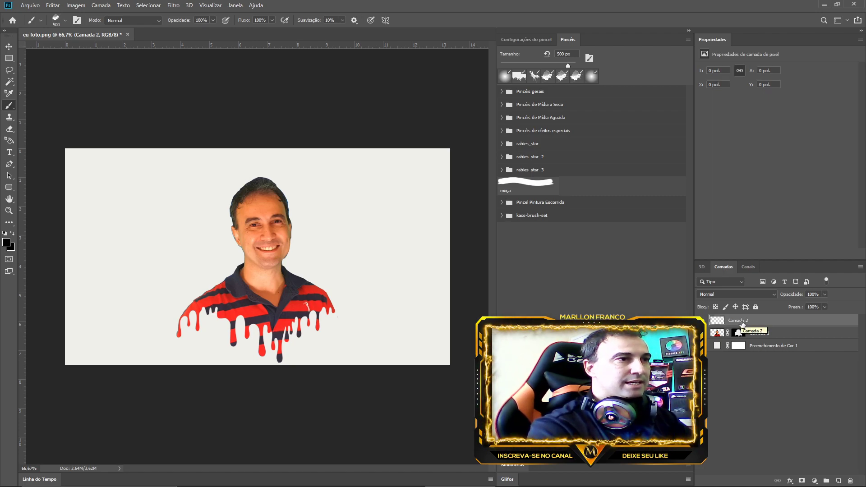
# - Move Camada 2 below the portrait and stamp a black ink splatter left of the head
pyautogui.moveTo(744, 325); pyautogui.dragTo(745, 341)
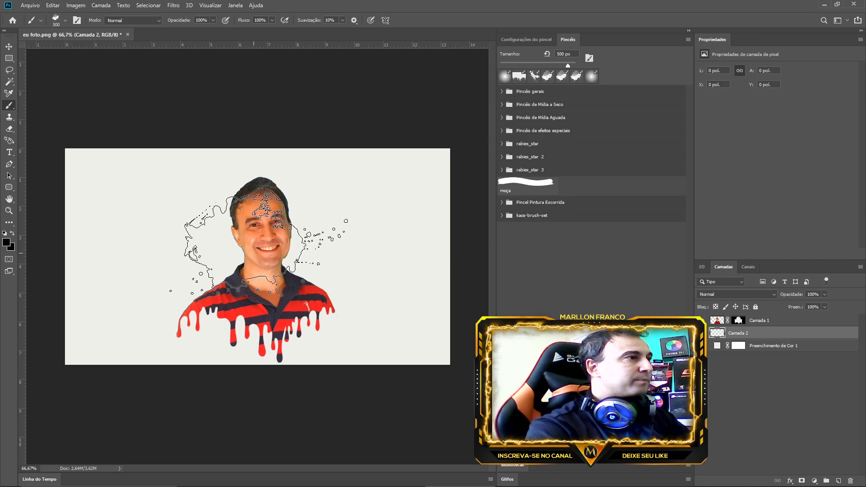
pyautogui.rightClick(257, 251)
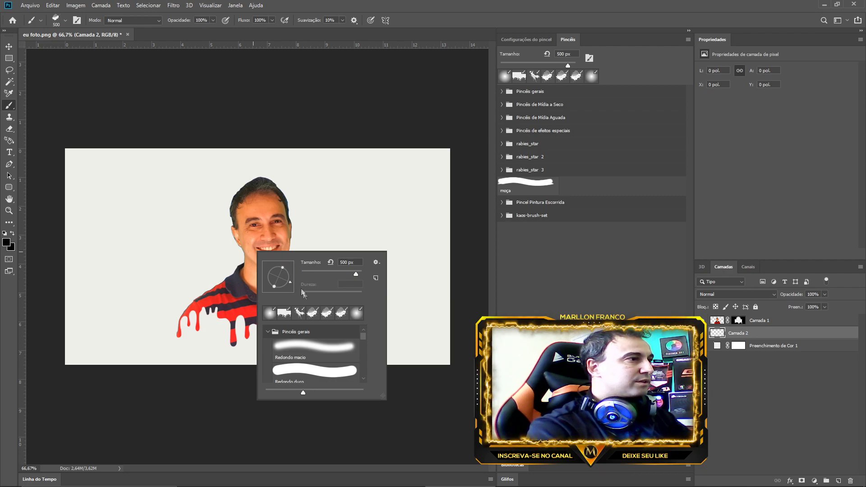
pyautogui.press('Return')
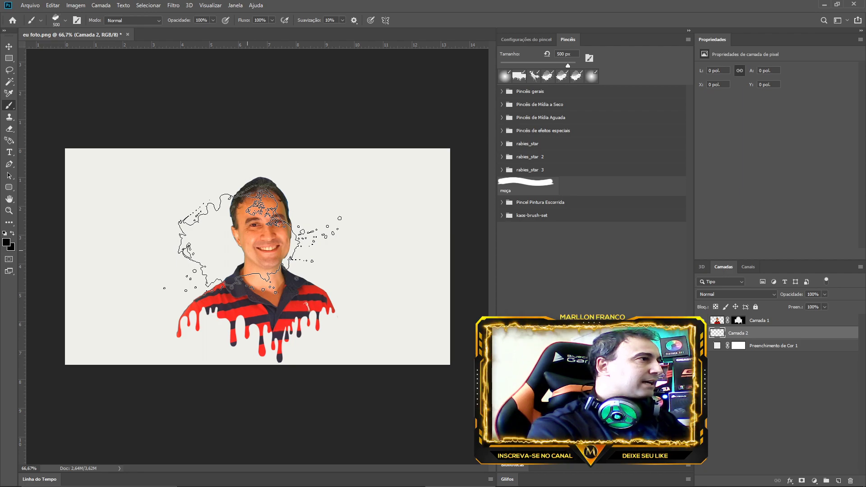
pyautogui.click(252, 241)
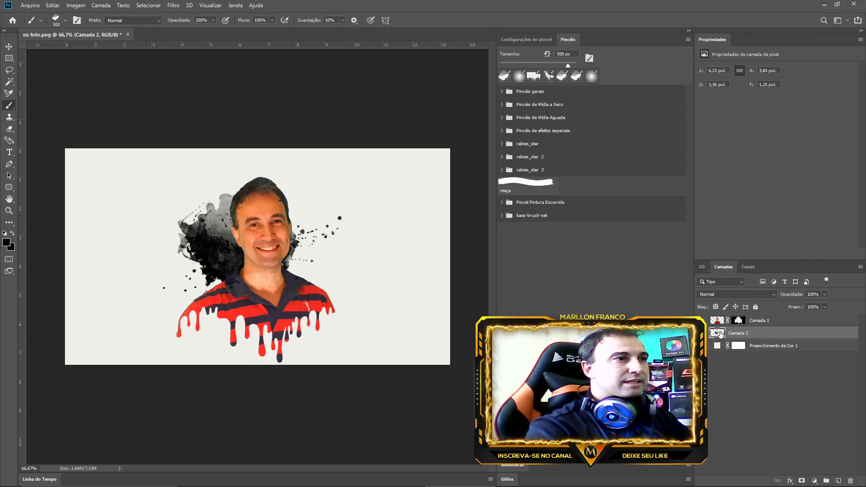
# - Add a Gradient Overlay with the yellow-orange preset to the Camada 2 splash
pyautogui.doubleClick(719, 334)
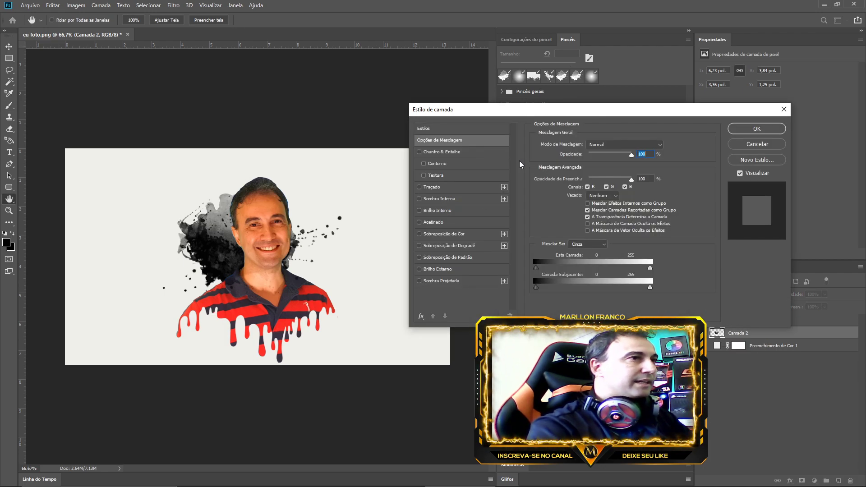
pyautogui.moveTo(604, 114); pyautogui.dragTo(611, 44)
pyautogui.moveTo(664, 47); pyautogui.dragTo(648, 46)
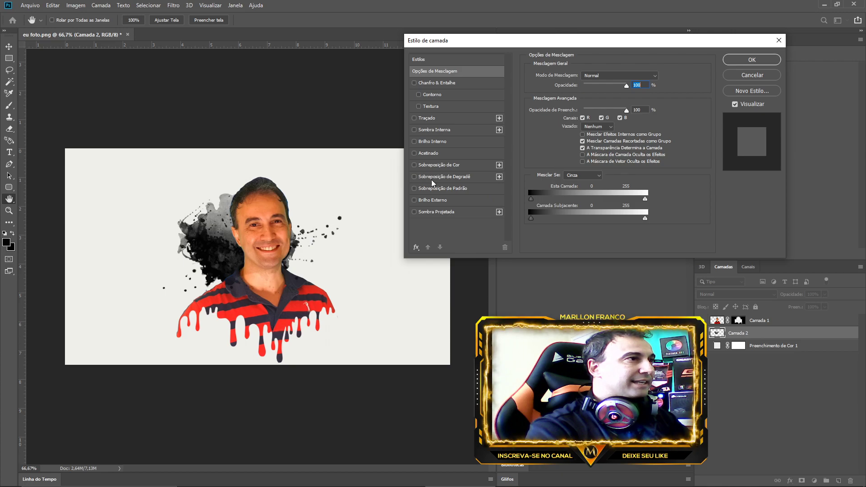
pyautogui.click(415, 176)
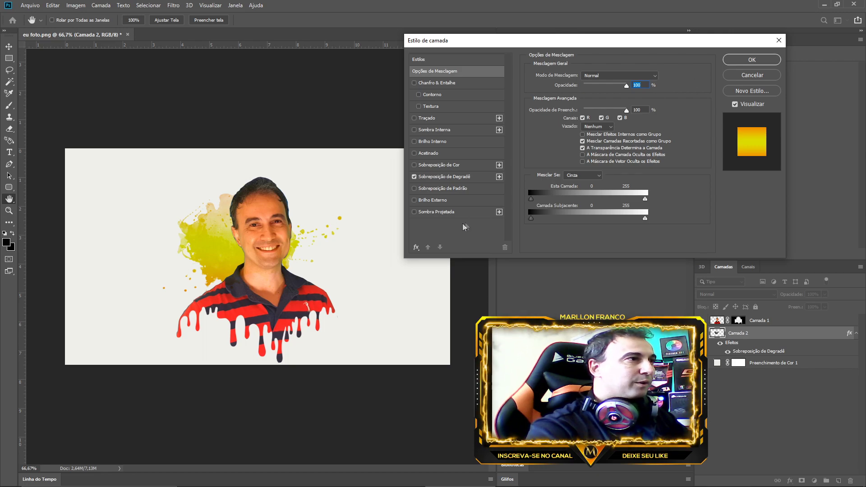
pyautogui.click(464, 177)
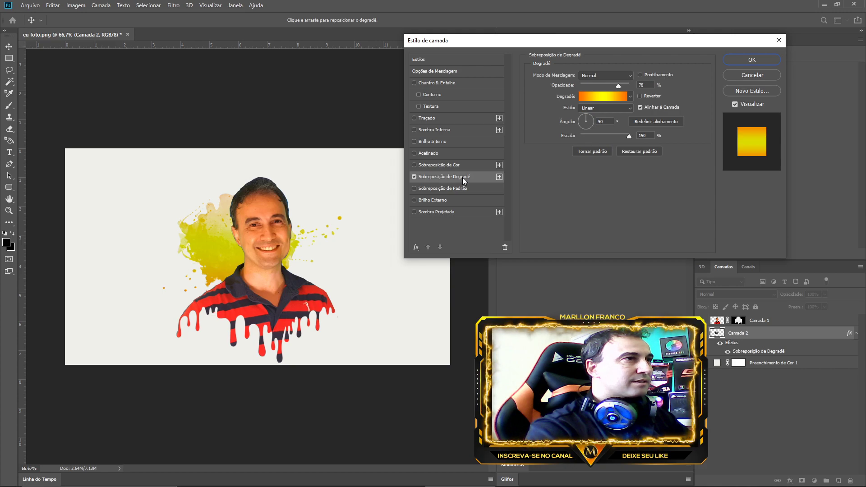
pyautogui.click(627, 98)
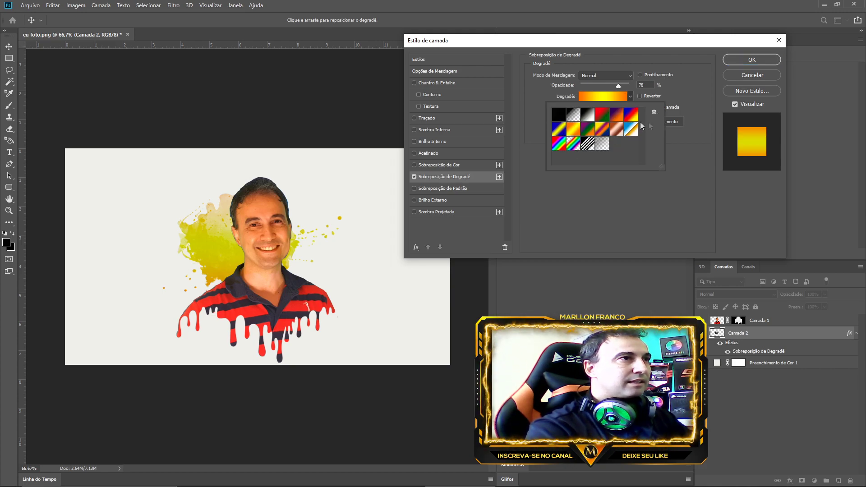
pyautogui.click(703, 82)
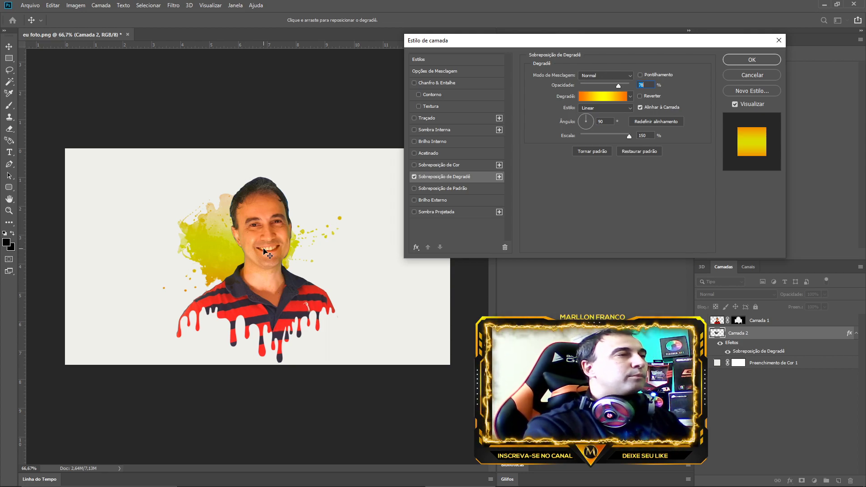
pyautogui.click(751, 60)
pyautogui.press('b')
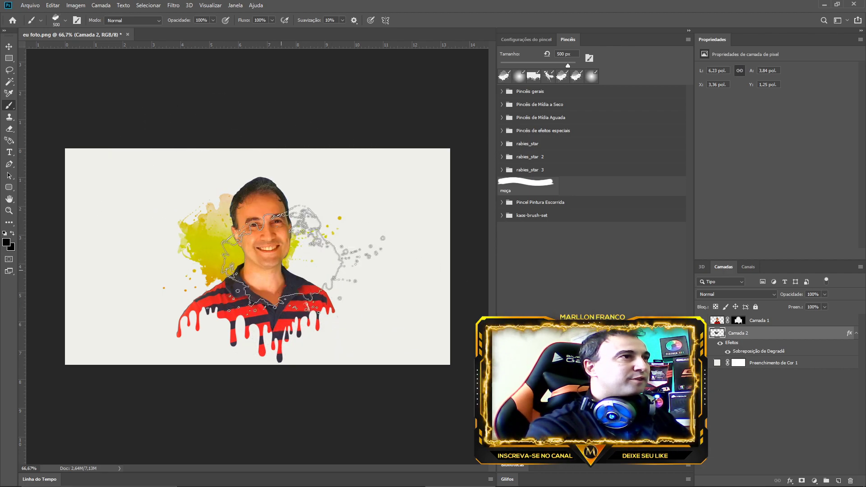
# - Select the Kaos splatter brush at 500 px on a new empty layer, Camada 3
pyautogui.click(549, 77)
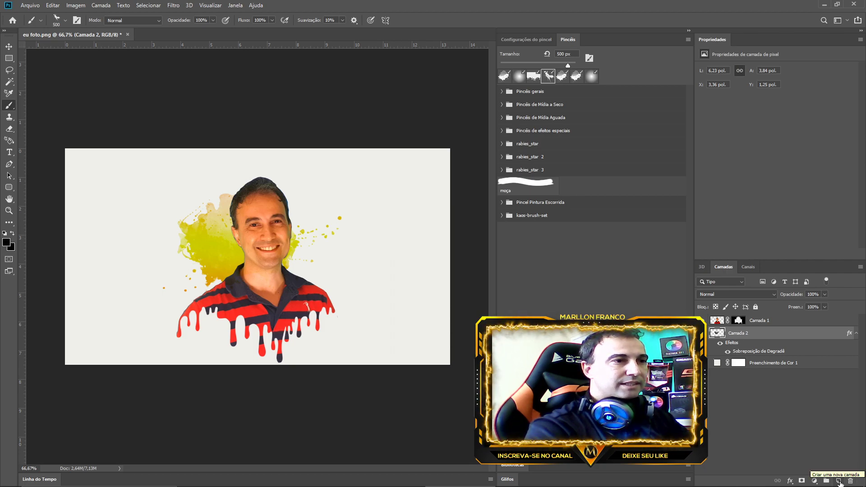
pyautogui.click(840, 482)
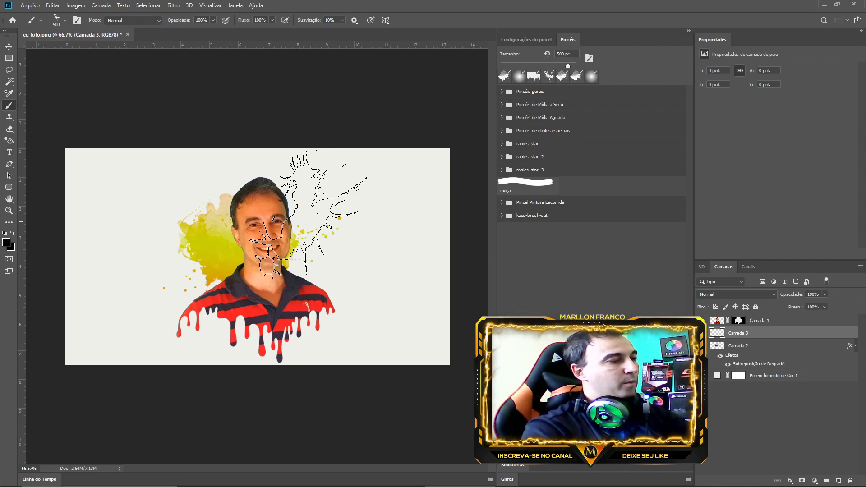
pyautogui.press('[')
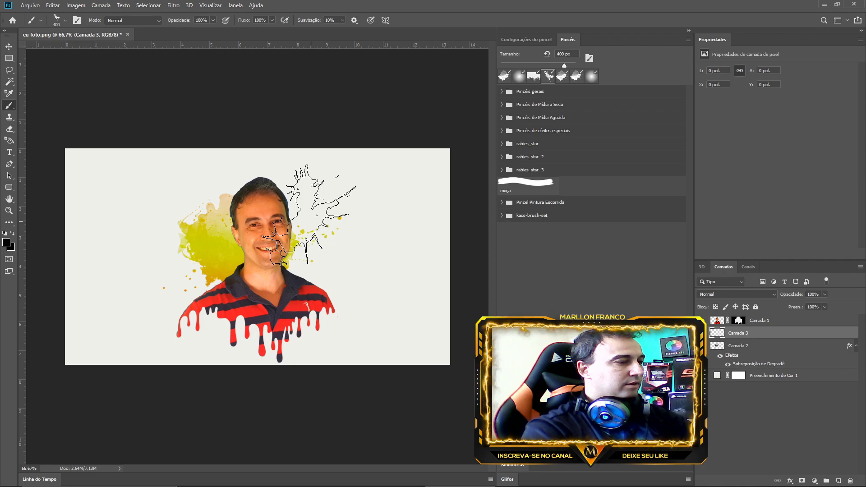
pyautogui.press(']')
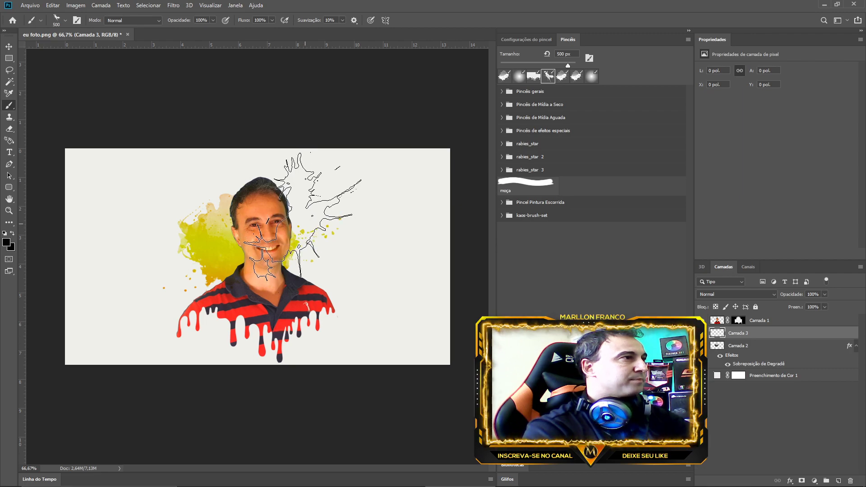
# - Rotate the splatter brush toward the upper right and stamp a splash right of the head
pyautogui.rightClick(309, 222)
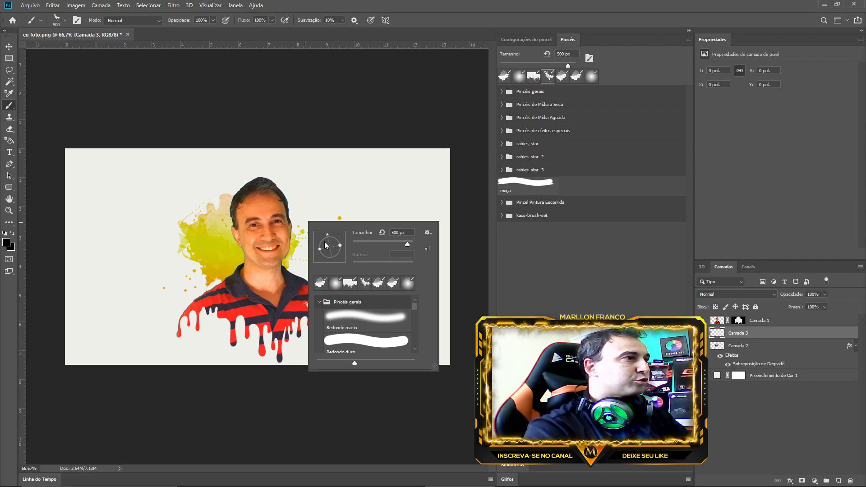
pyautogui.moveTo(327, 236); pyautogui.dragTo(343, 247)
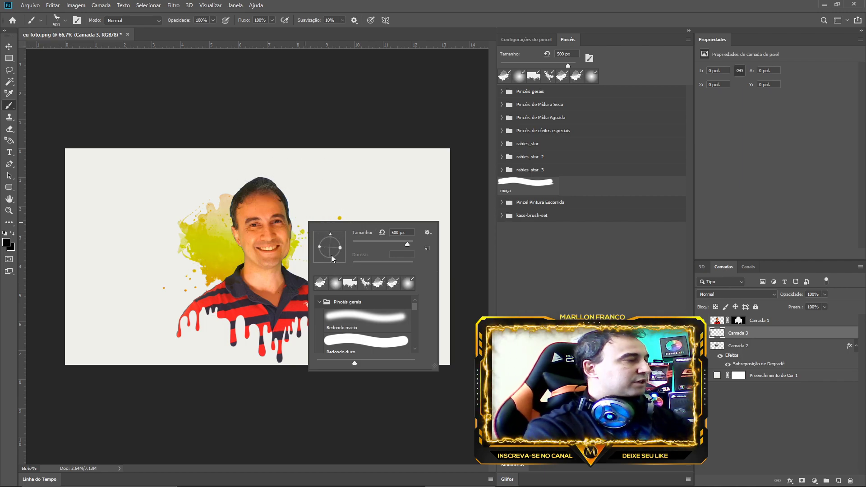
pyautogui.press('Return')
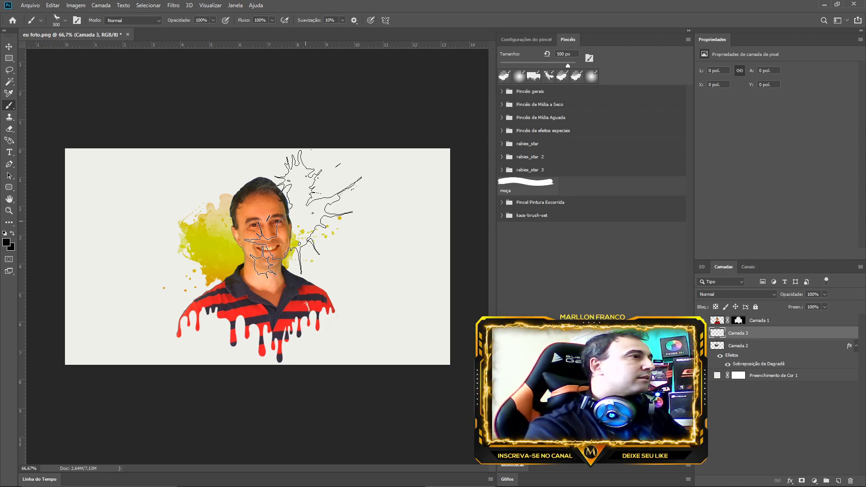
pyautogui.click(303, 213)
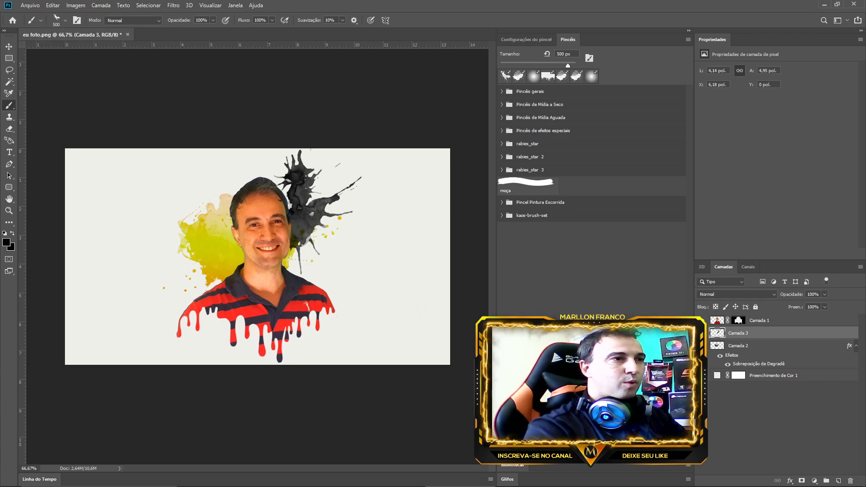
# - Apply the same yellow Gradient Overlay to the Camada 3 splash and view at 100%
pyautogui.doubleClick(717, 334)
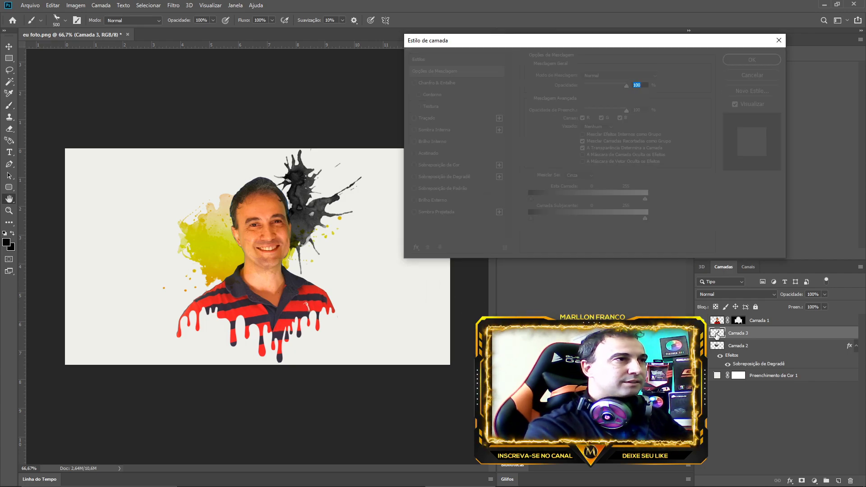
pyautogui.click(414, 177)
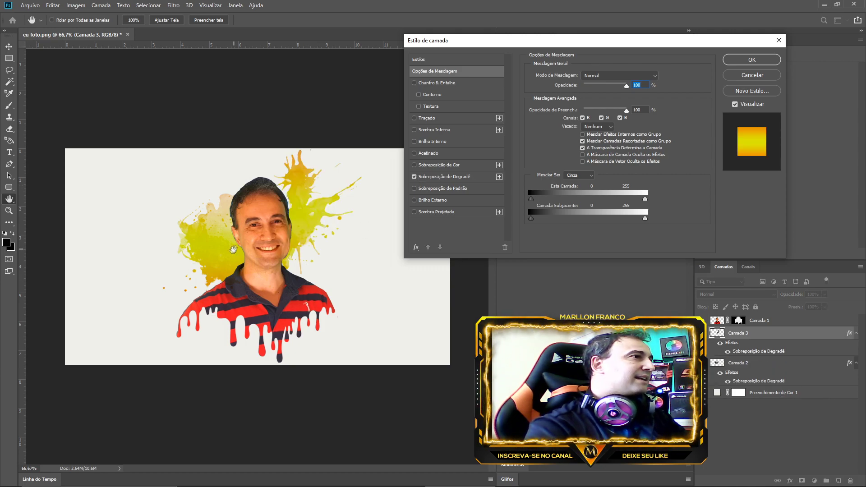
pyautogui.click(756, 63)
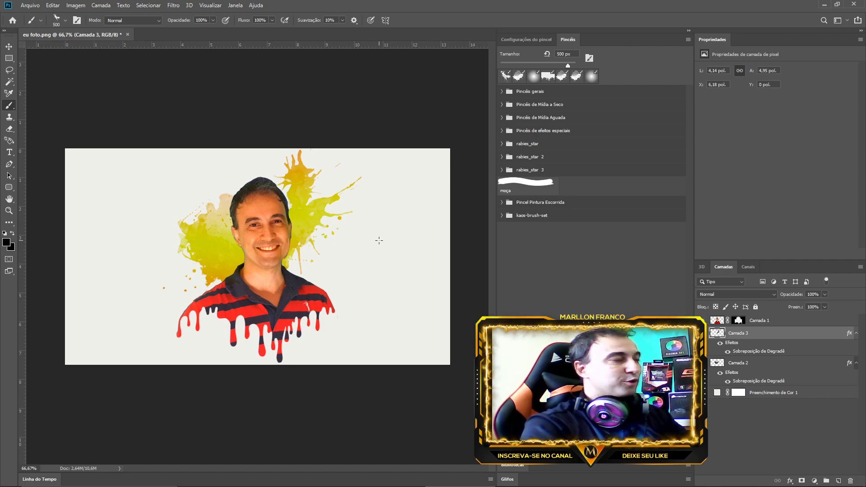
pyautogui.hotkey('ctrl', '+')
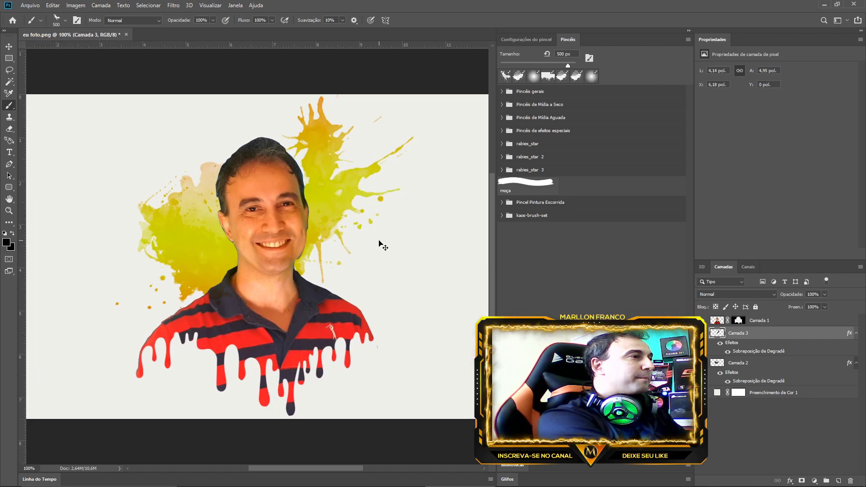